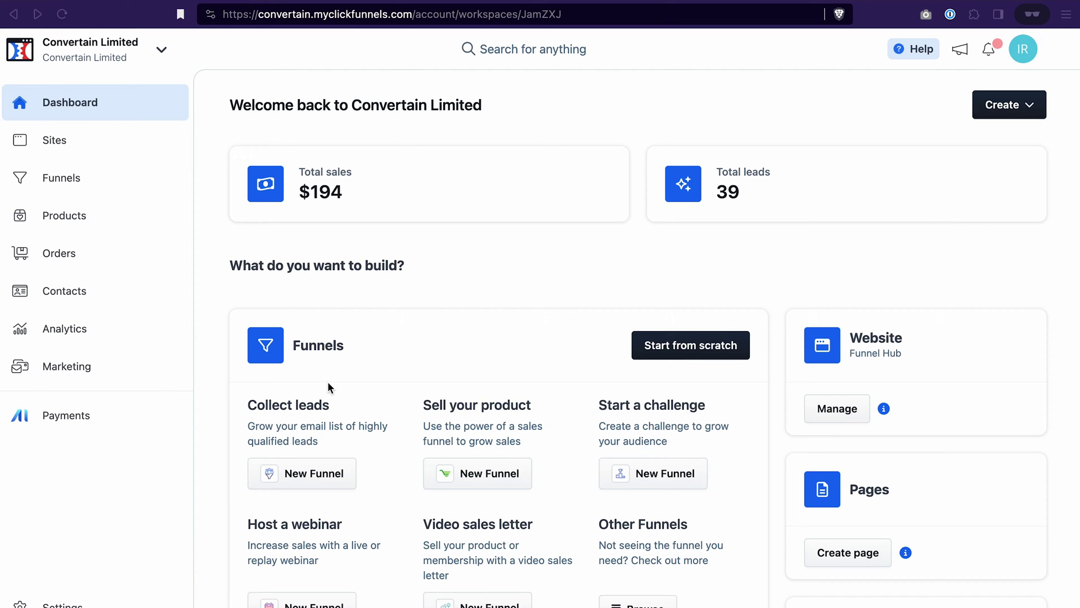
From Funnels, create a new funnel using the Book Funnel template under Unboxing Funnels
click(57, 180)
click(992, 96)
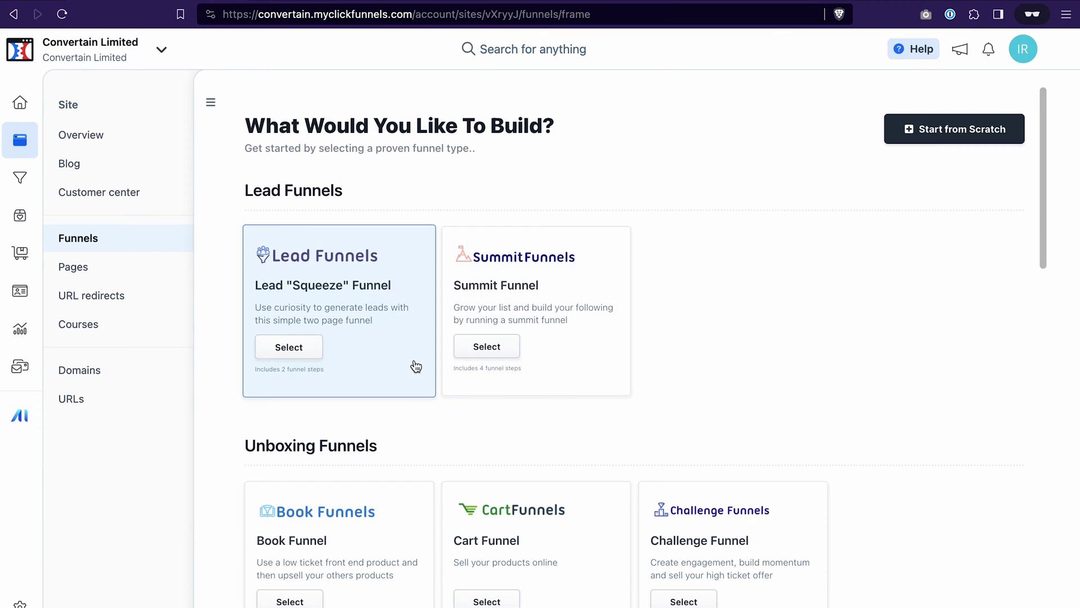
scroll(427, 472, down, 2)
scroll(427, 473, down, 5)
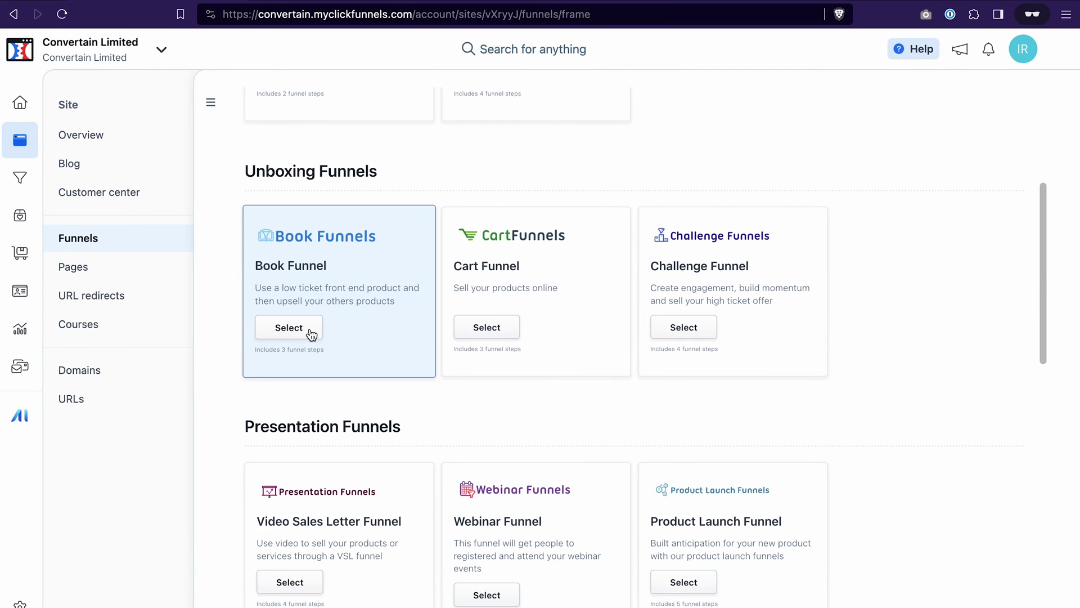
click(311, 335)
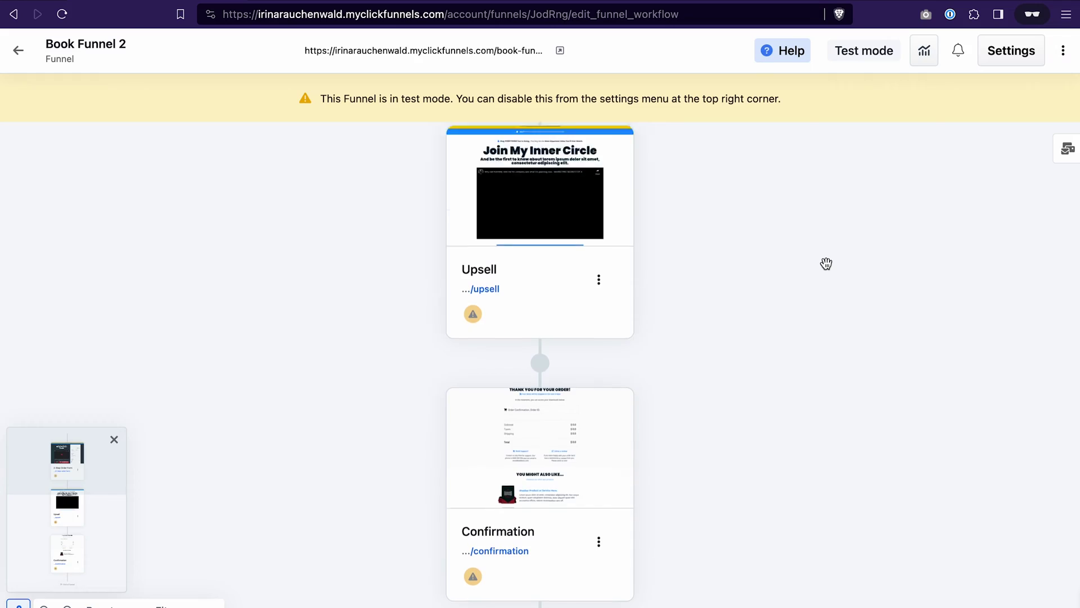
scroll(826, 264, up, 5)
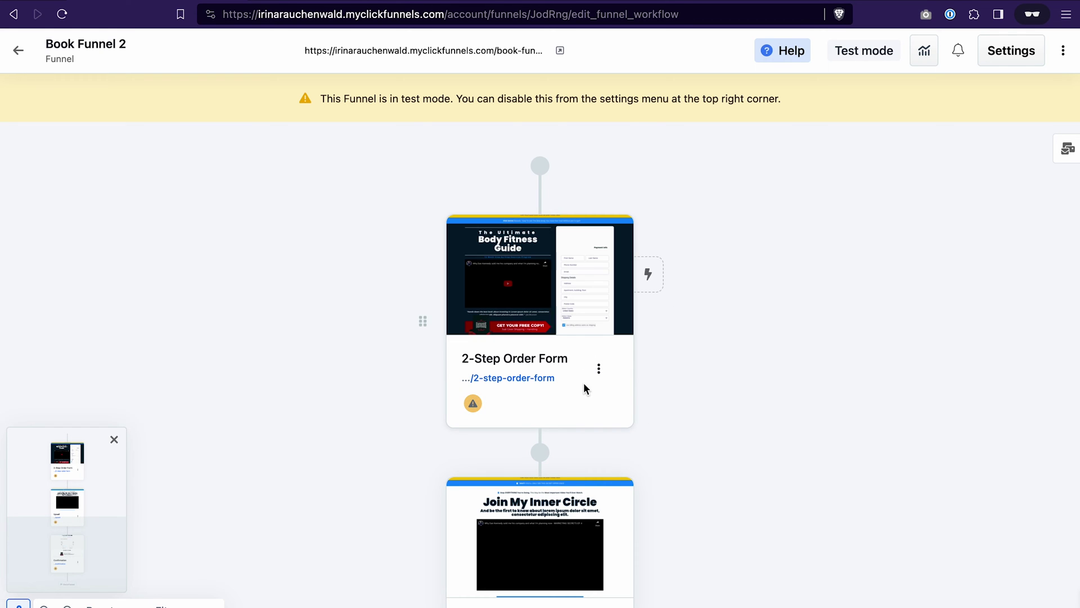
Look over the Book Funnel 2 canvas and preview its 2-Step Order Form page
scroll(583, 377, down, 2)
scroll(583, 377, down, 5)
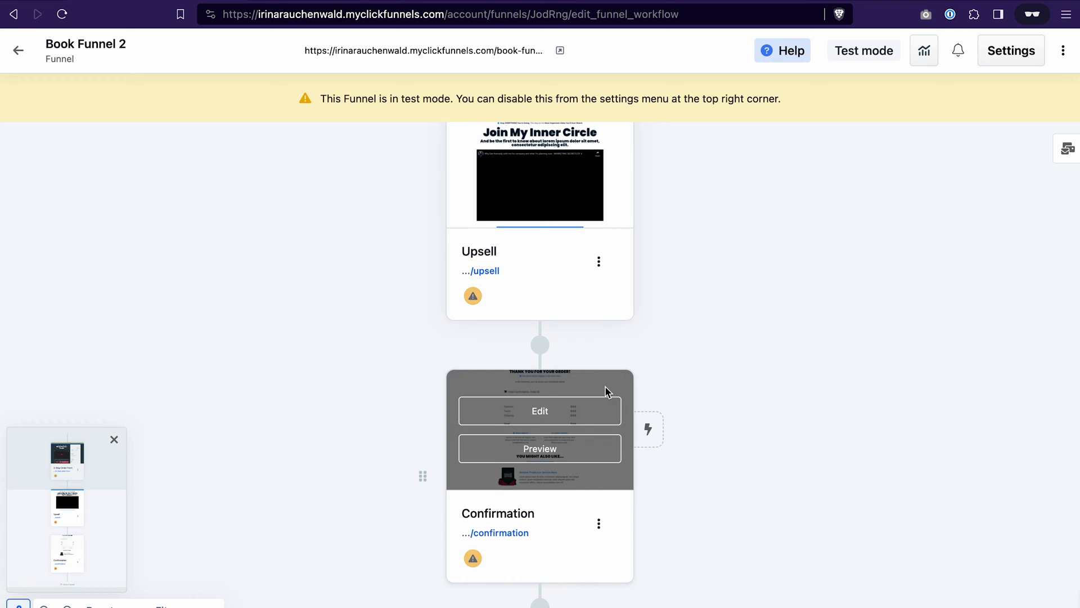
scroll(602, 396, up, 6)
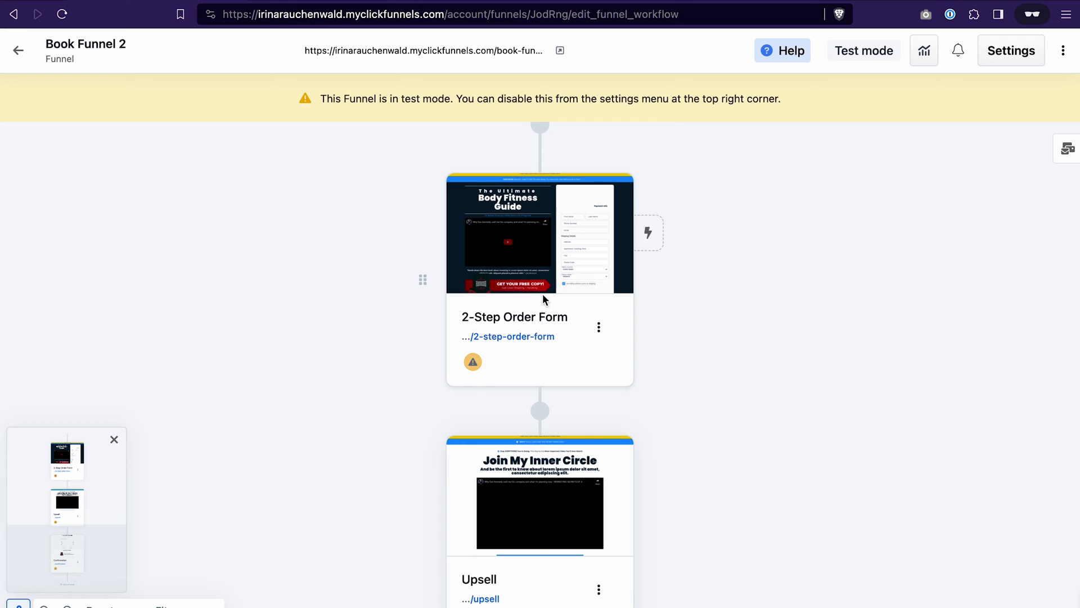
click(538, 255)
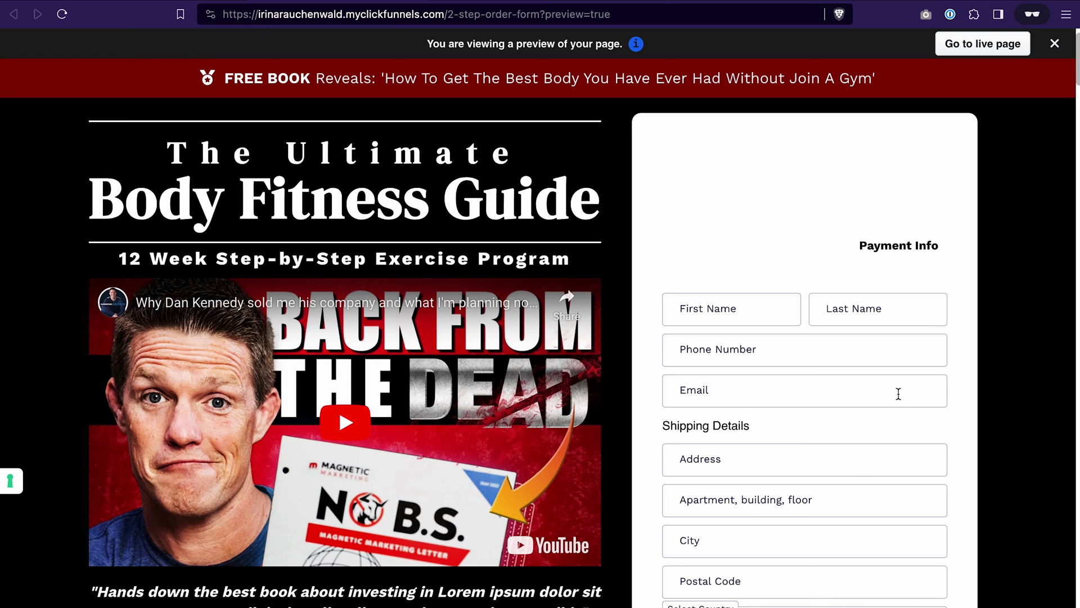
Scroll through The Ultimate Body Fitness Guide order form preview and its payment section
scroll(617, 557, down, 12)
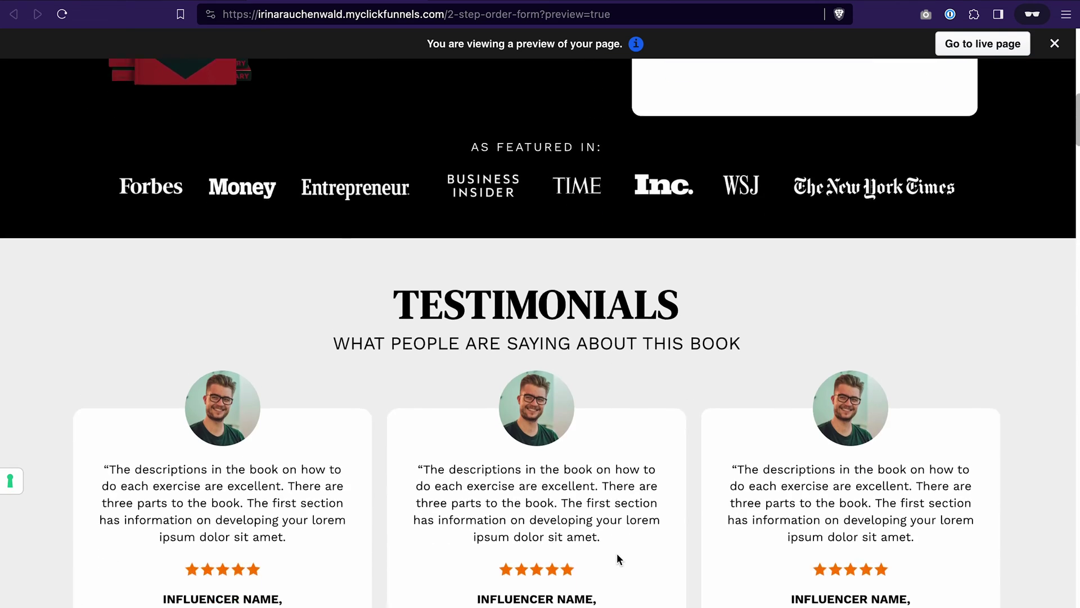
scroll(617, 559, down, 2)
scroll(616, 559, up, 1)
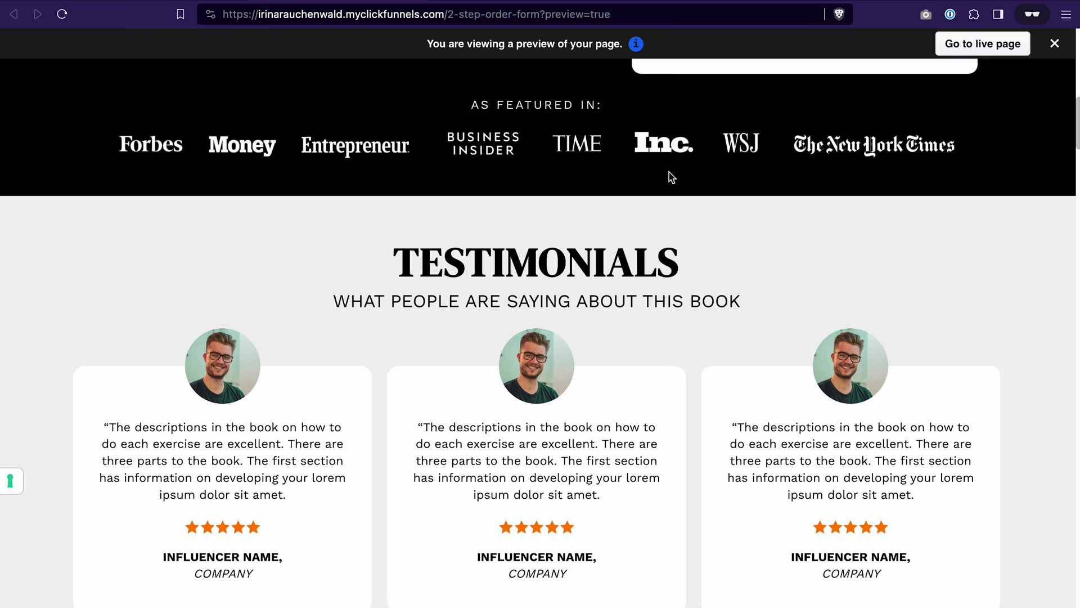
scroll(532, 406, down, 8)
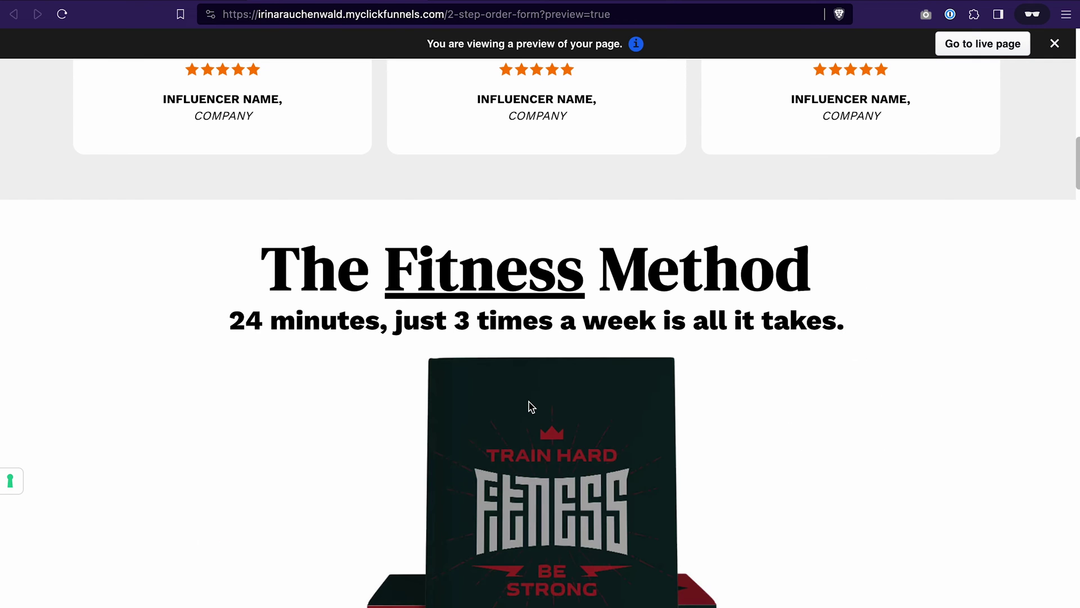
scroll(531, 406, down, 19)
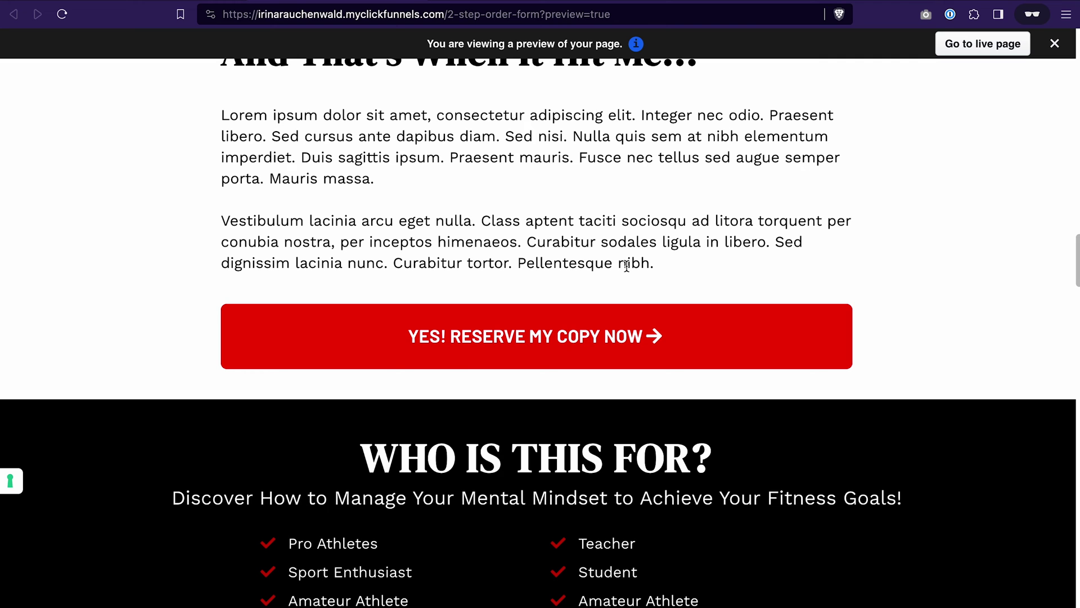
scroll(687, 346, down, 14)
scroll(688, 346, up, 5)
scroll(688, 353, up, 2)
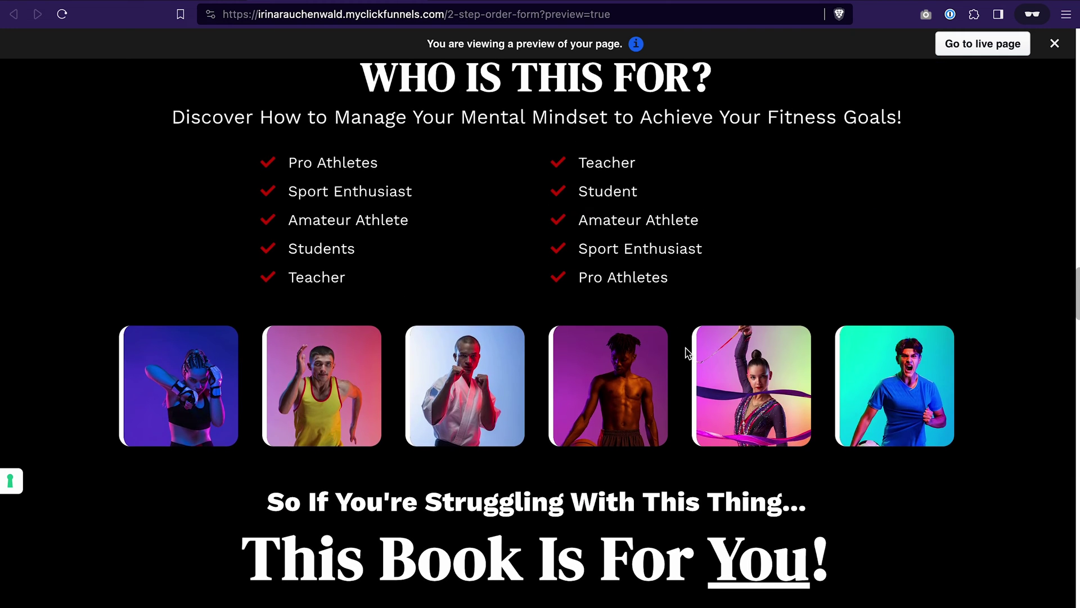
Reach the Get Your Free Copy offer at the bottom, then the Upsell preview
scroll(688, 354, down, 13)
scroll(688, 354, down, 1)
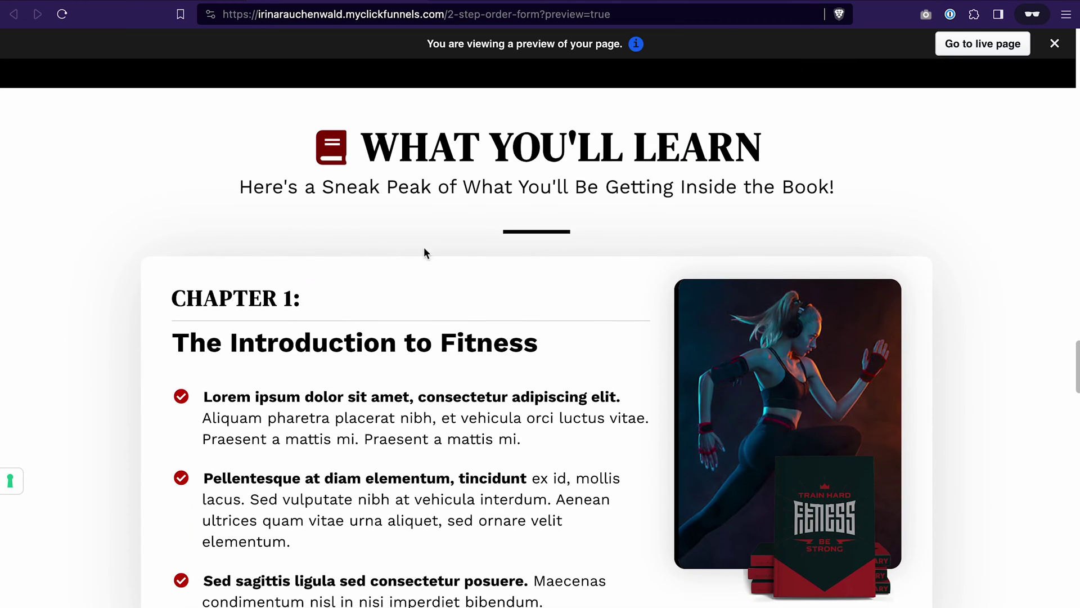
scroll(535, 529, down, 20)
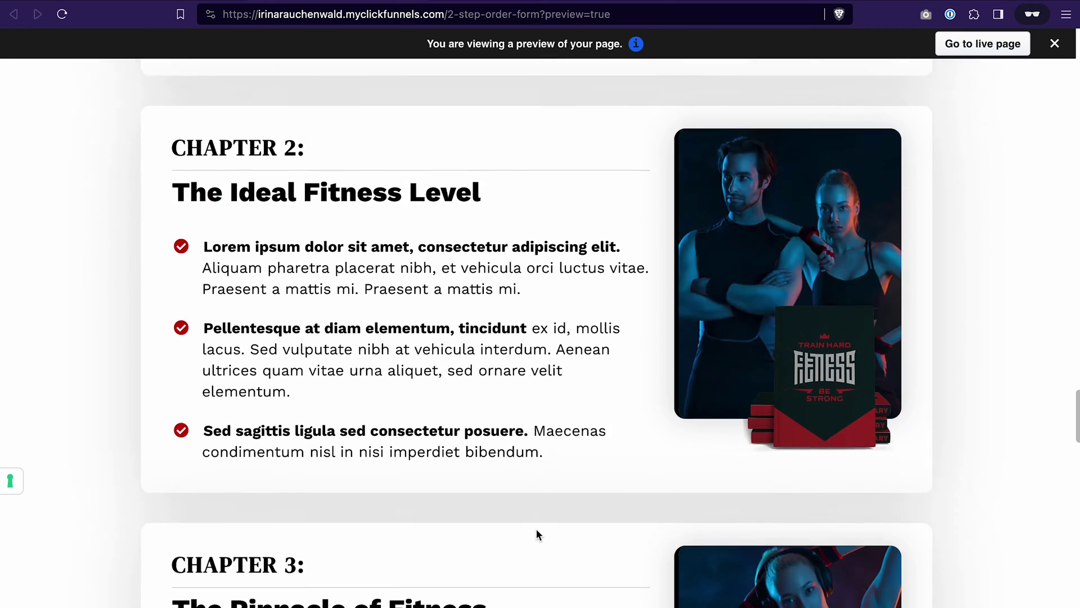
scroll(627, 372, up, 3)
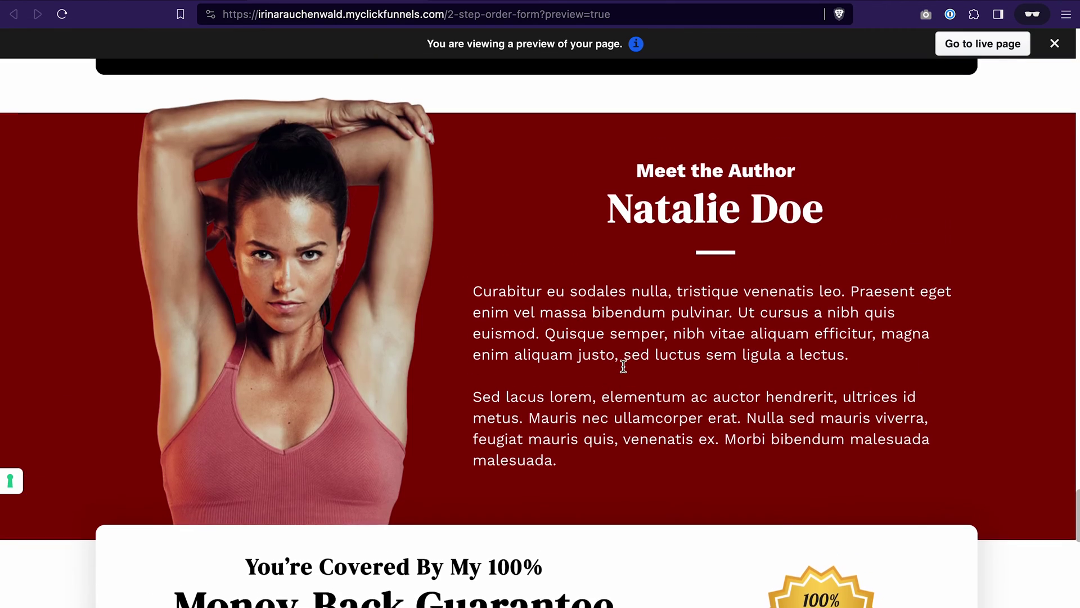
scroll(707, 436, down, 8)
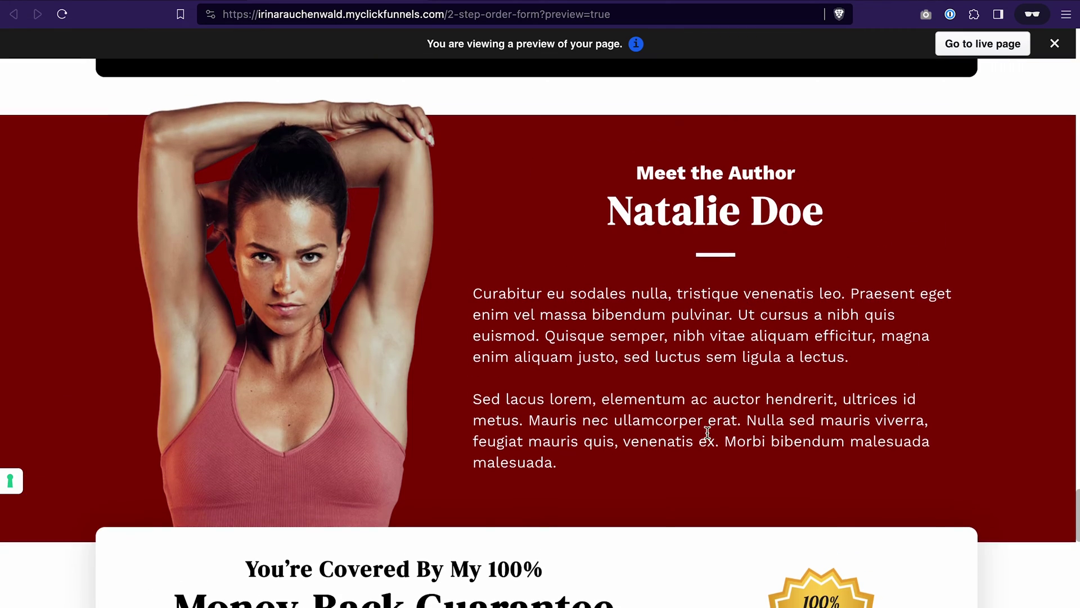
scroll(708, 436, down, 6)
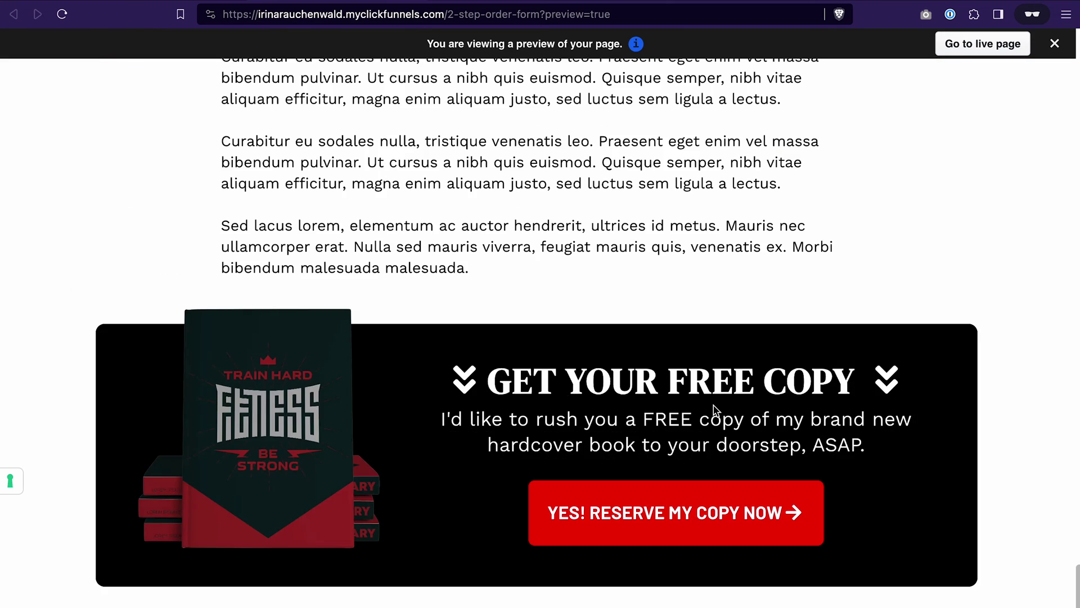
scroll(714, 409, up, 2)
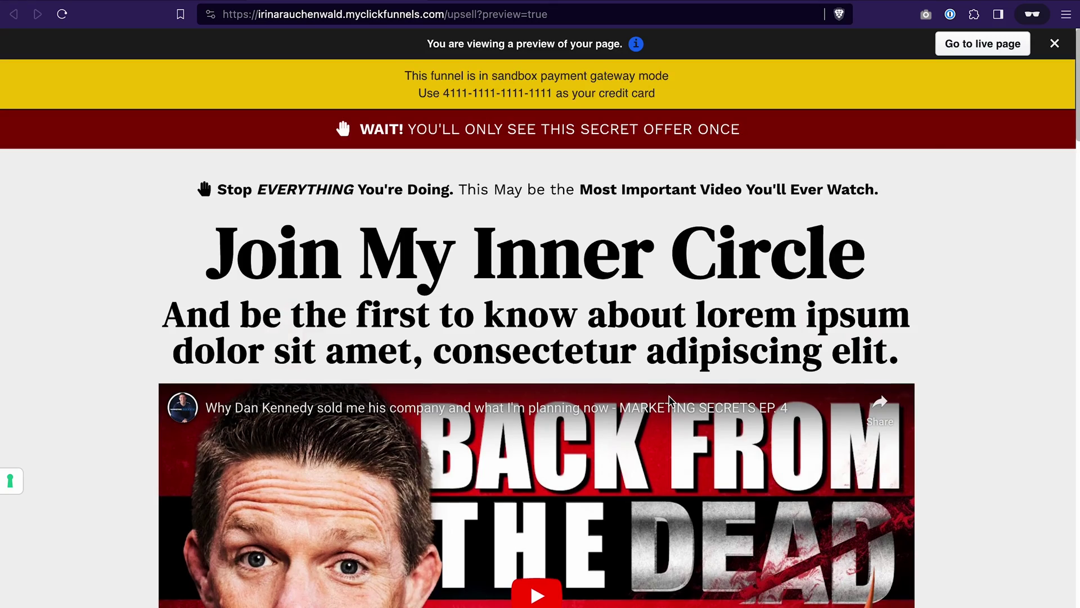
Review the Join My Inner Circle upsell and order confirmation previews, returning to the template gallery
scroll(669, 401, down, 3)
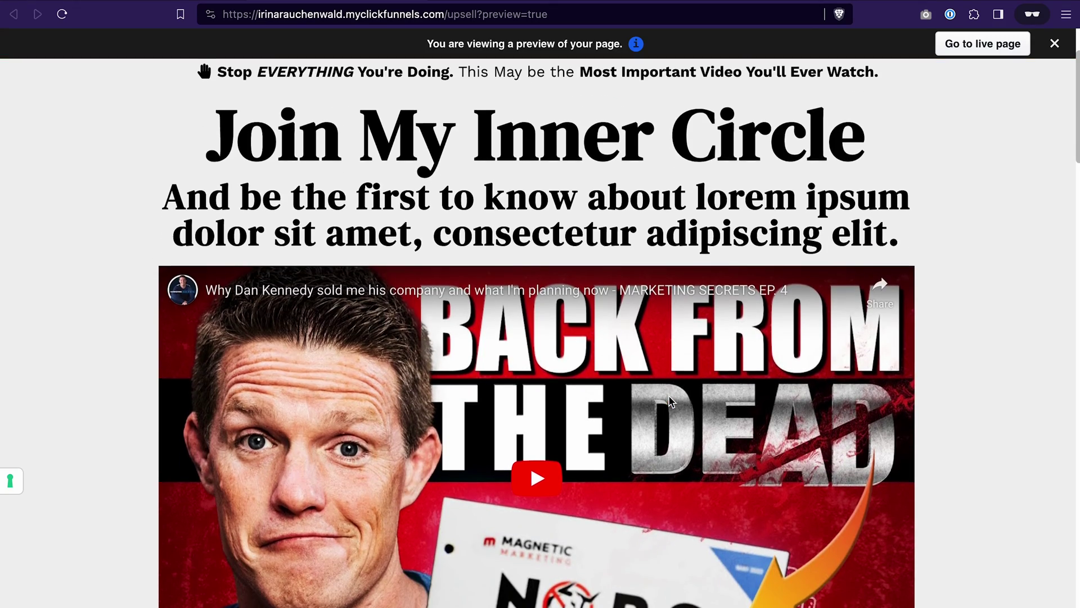
scroll(669, 401, down, 1)
scroll(422, 225, up, 2)
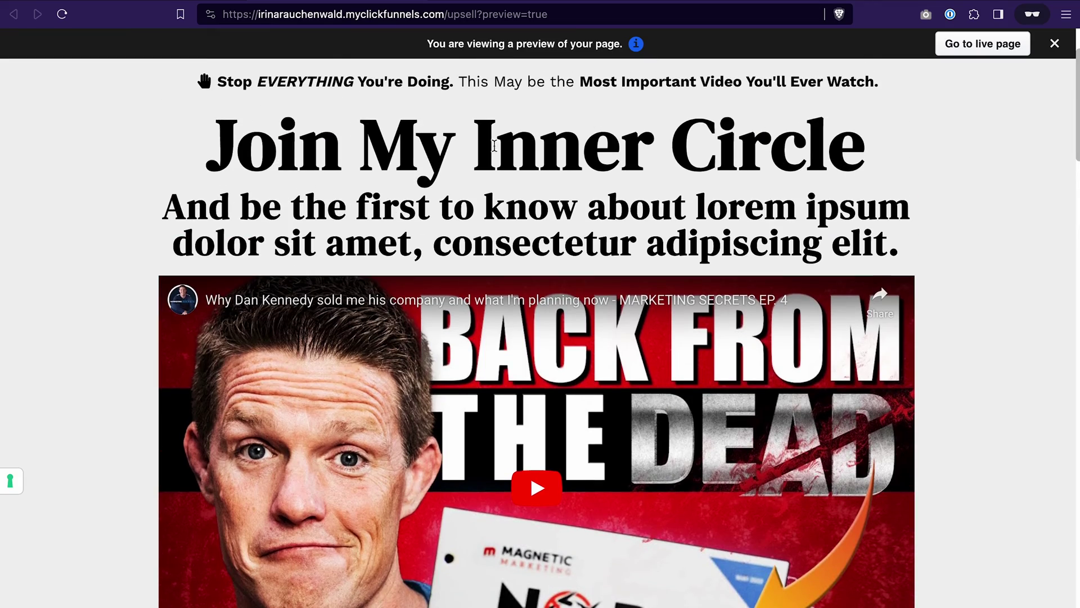
scroll(548, 322, down, 10)
scroll(548, 321, up, 2)
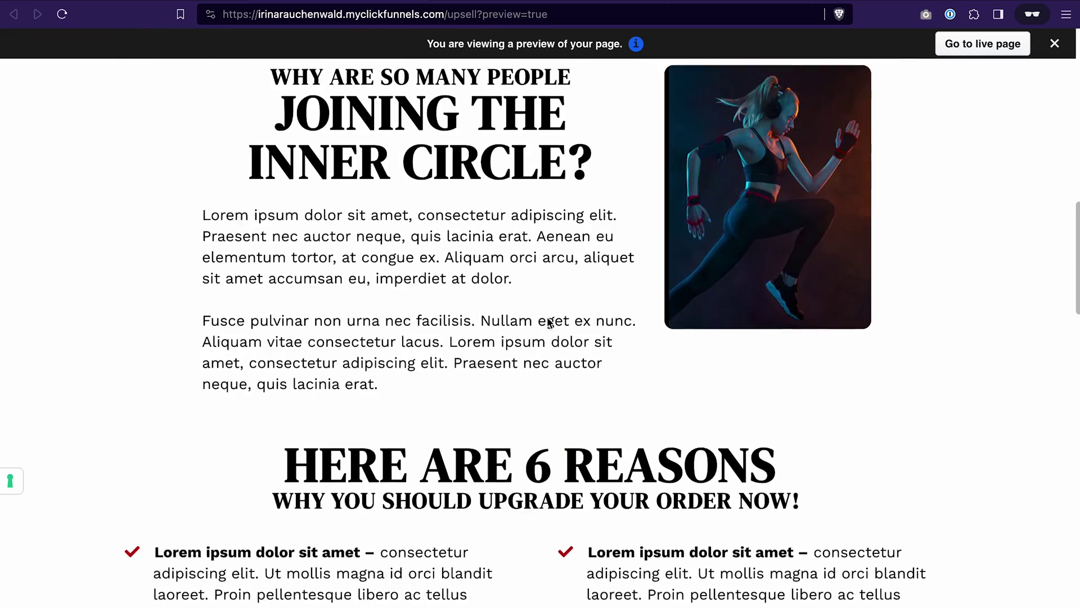
scroll(548, 321, down, 12)
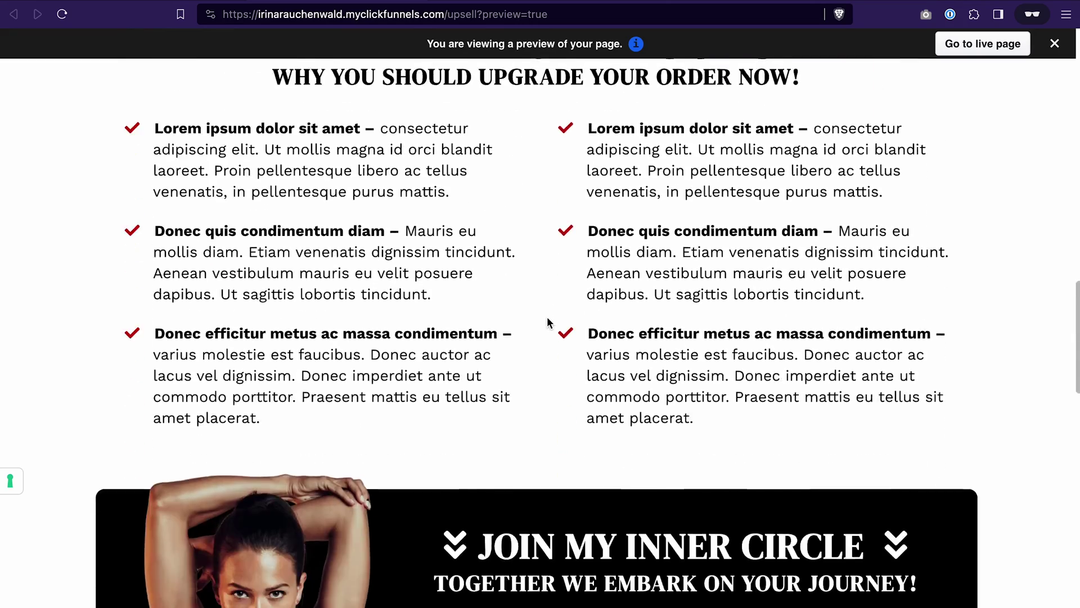
scroll(549, 320, down, 12)
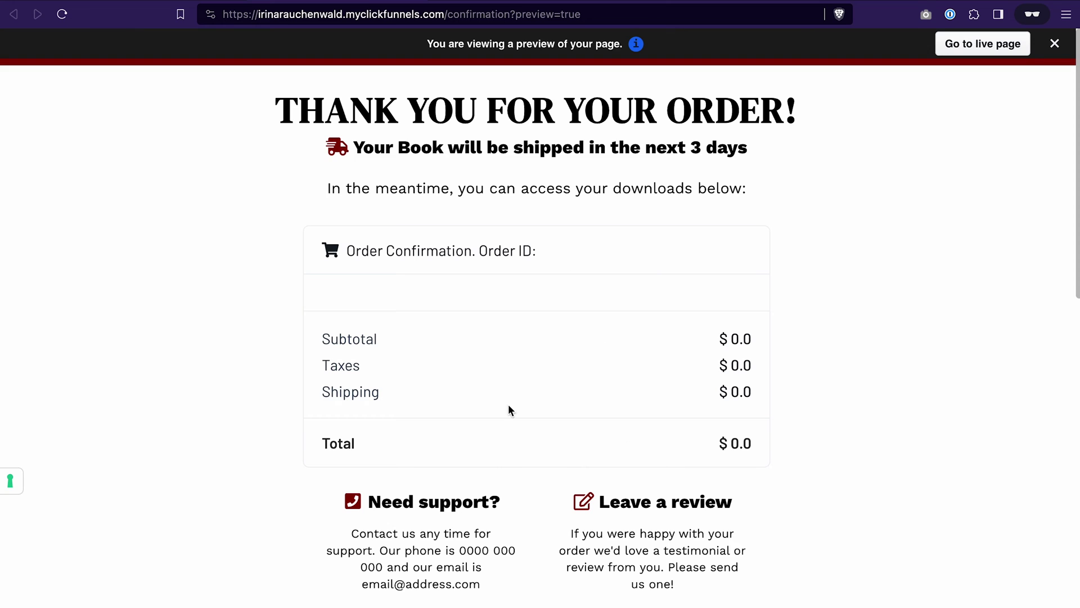
scroll(502, 355, down, 8)
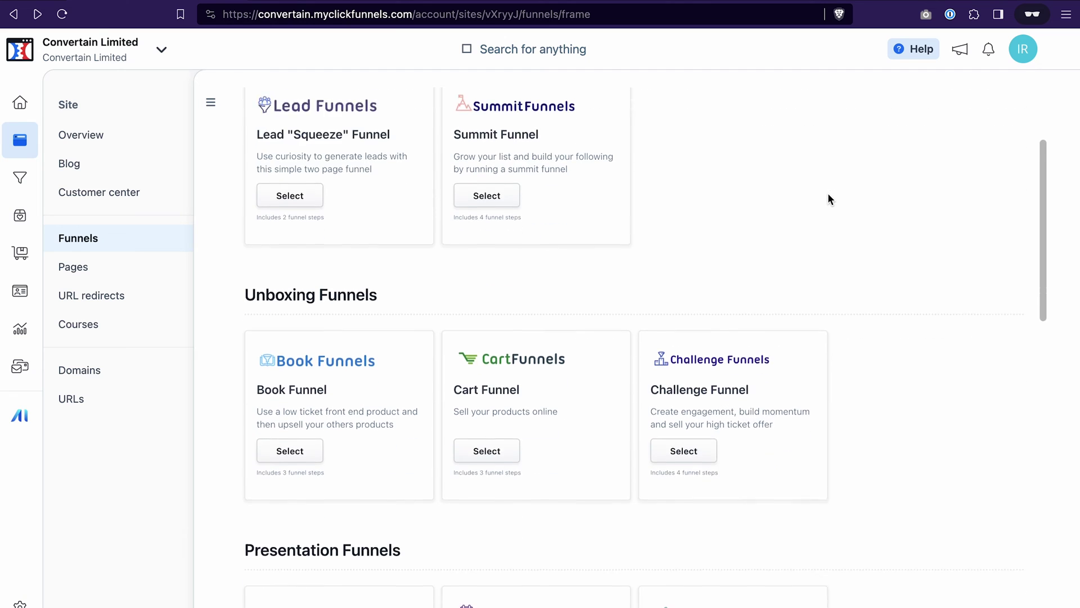
Select Challenge Funnel and preview its Marketing Masterclass Challenge template
scroll(828, 192, down, 2)
scroll(829, 193, up, 5)
scroll(828, 197, down, 5)
click(700, 357)
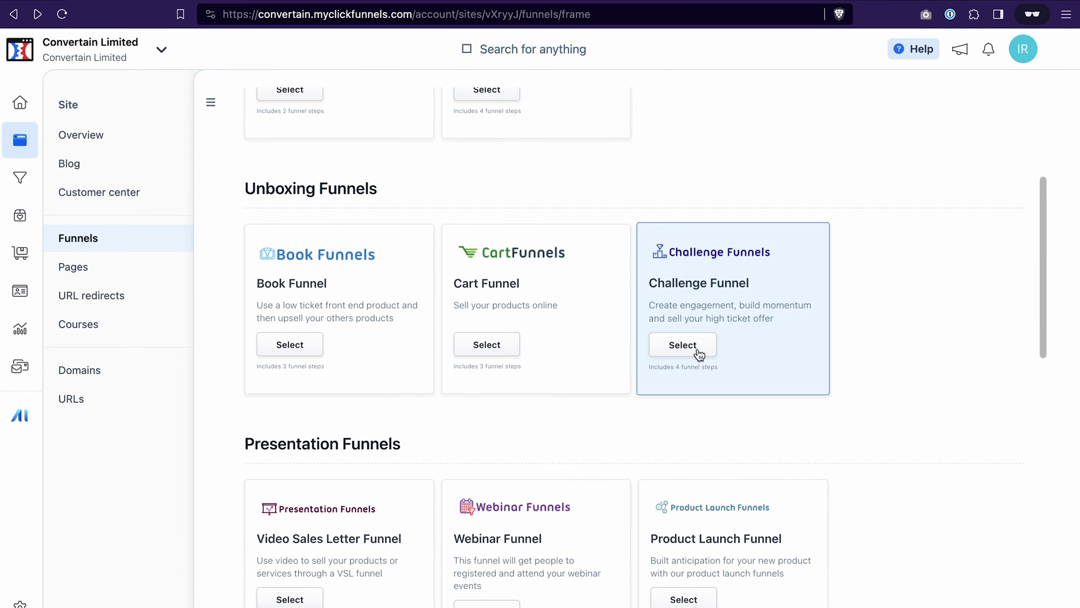
scroll(492, 550, down, 10)
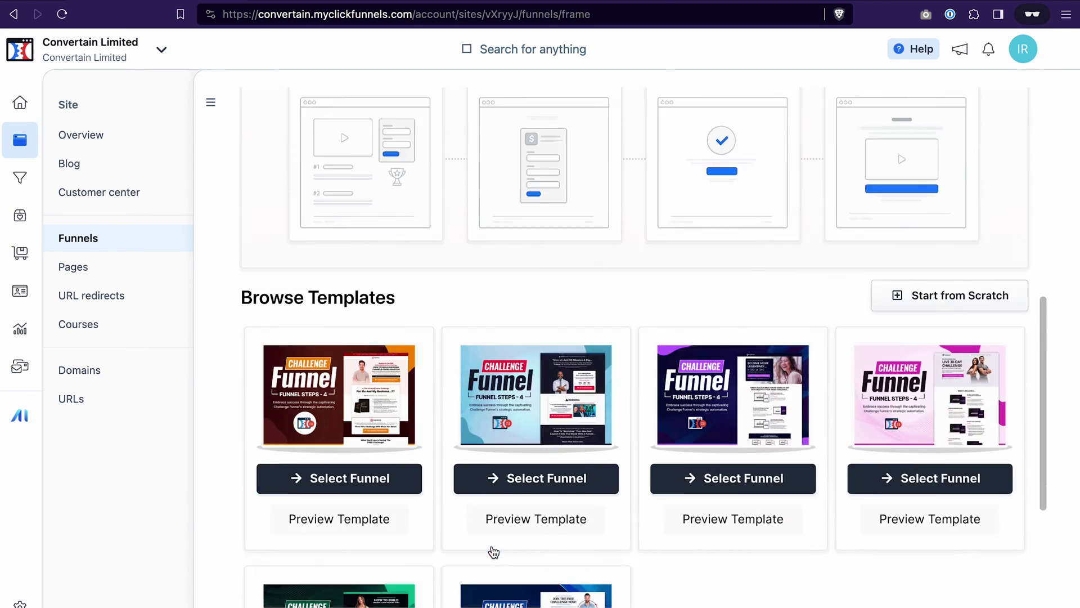
click(537, 417)
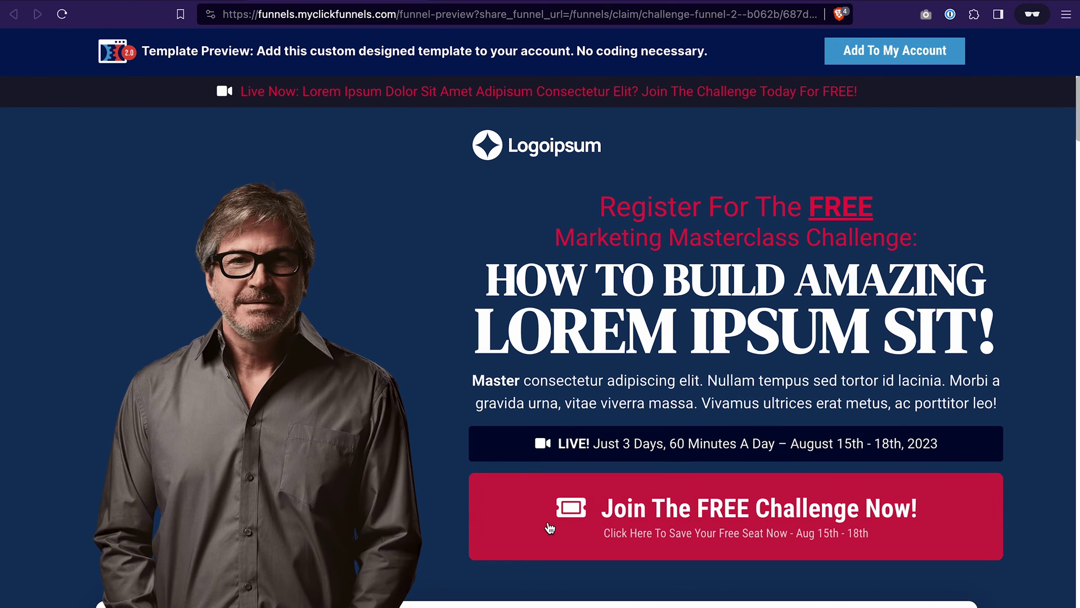
Scroll the Marketing Masterclass Challenge page to the What You'll Learn and Day #1 sections
scroll(550, 527, down, 20)
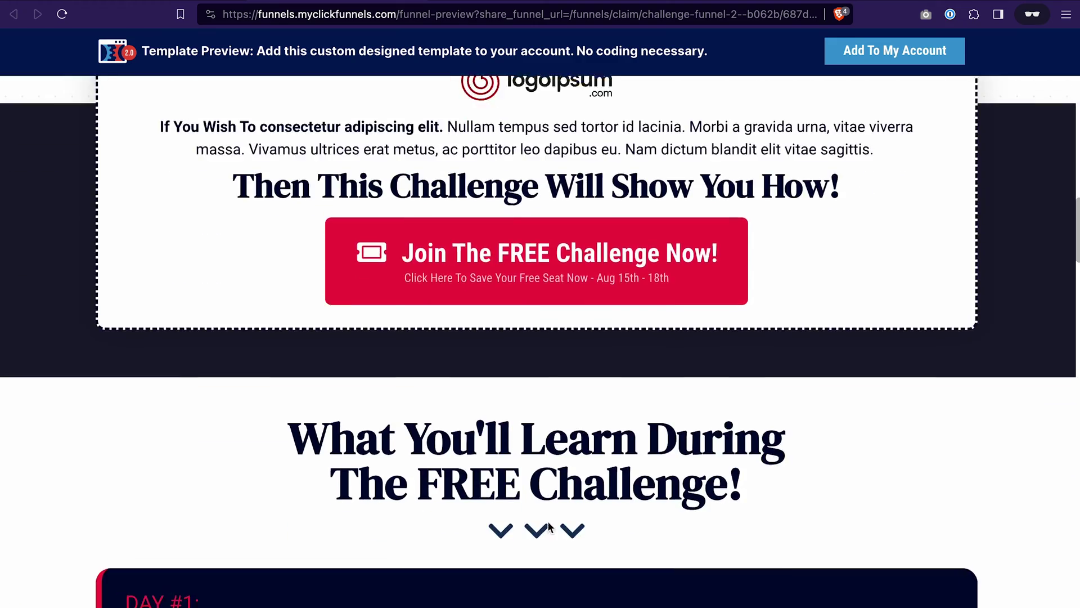
scroll(550, 527, down, 10)
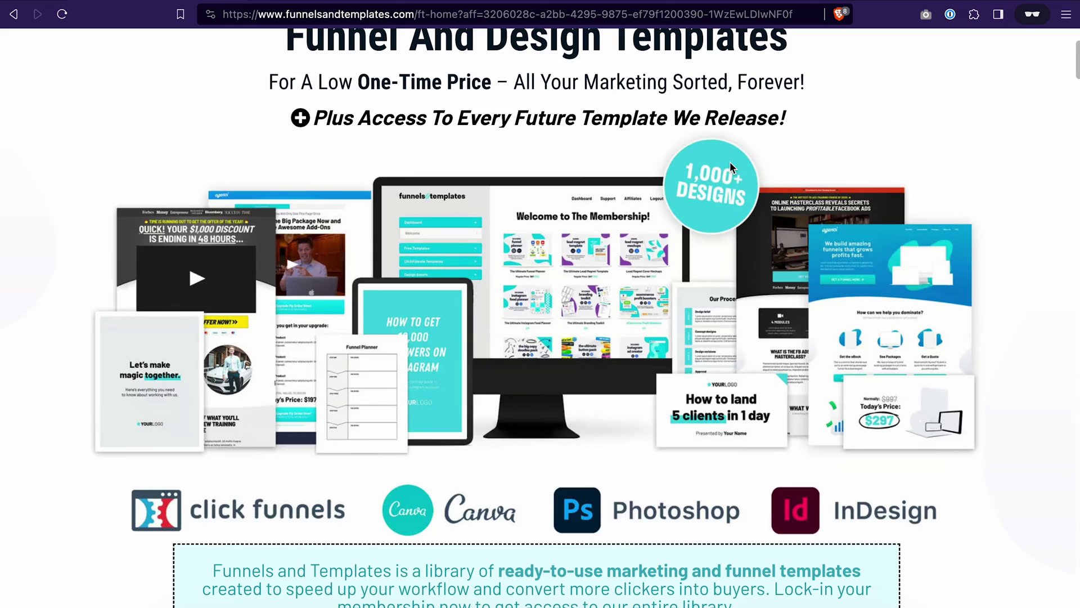
Find the '10+ Powerful ClickFunnels Templates' grid and open the Agenci ClickFunnels Template page
scroll(725, 245, up, 2)
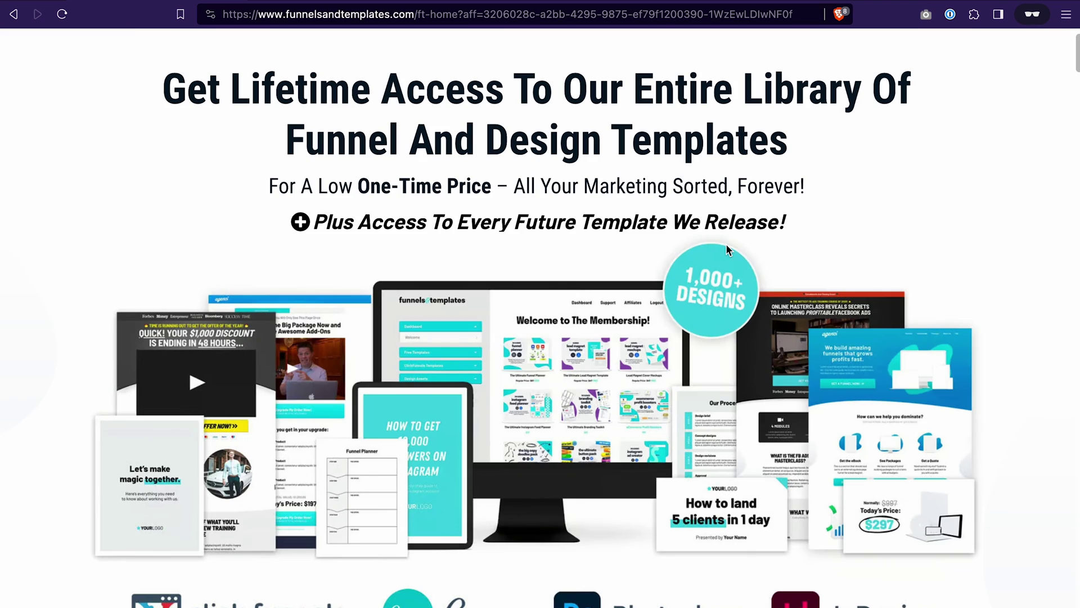
scroll(726, 244, down, 10)
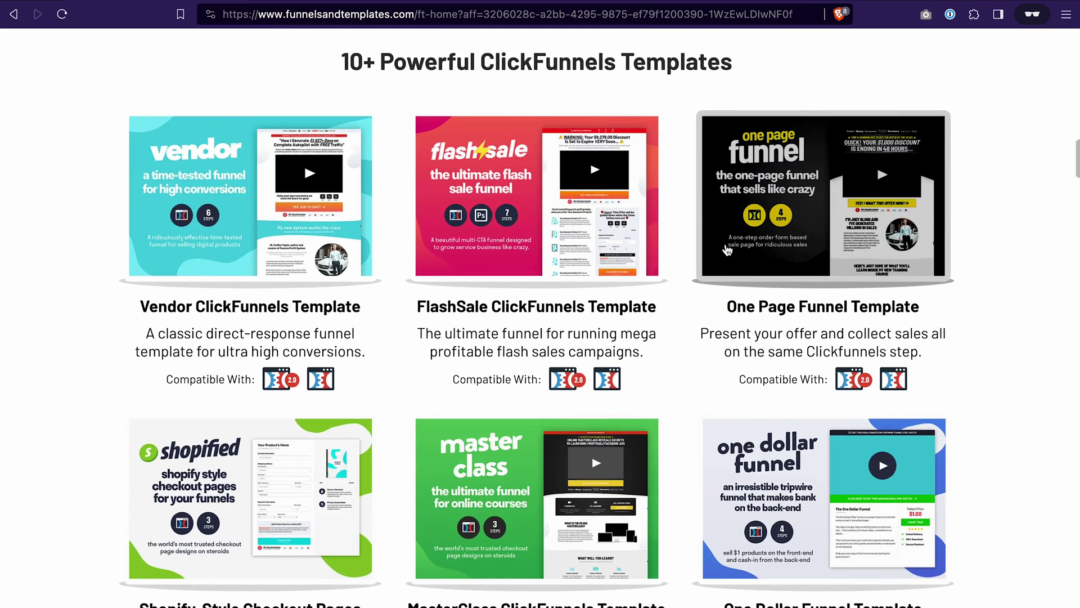
scroll(726, 250, down, 5)
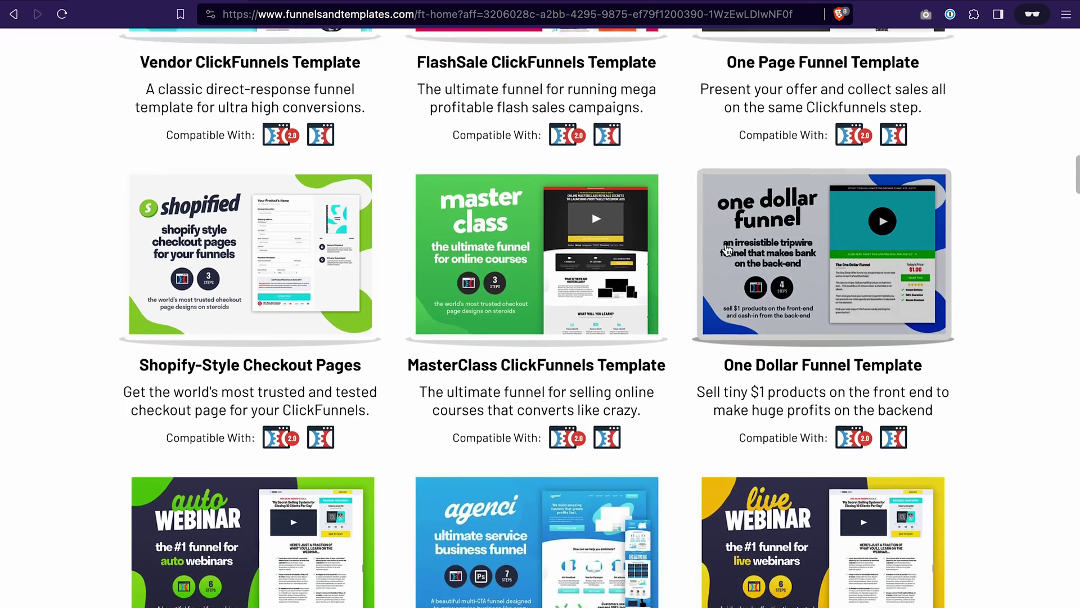
scroll(727, 249, down, 4)
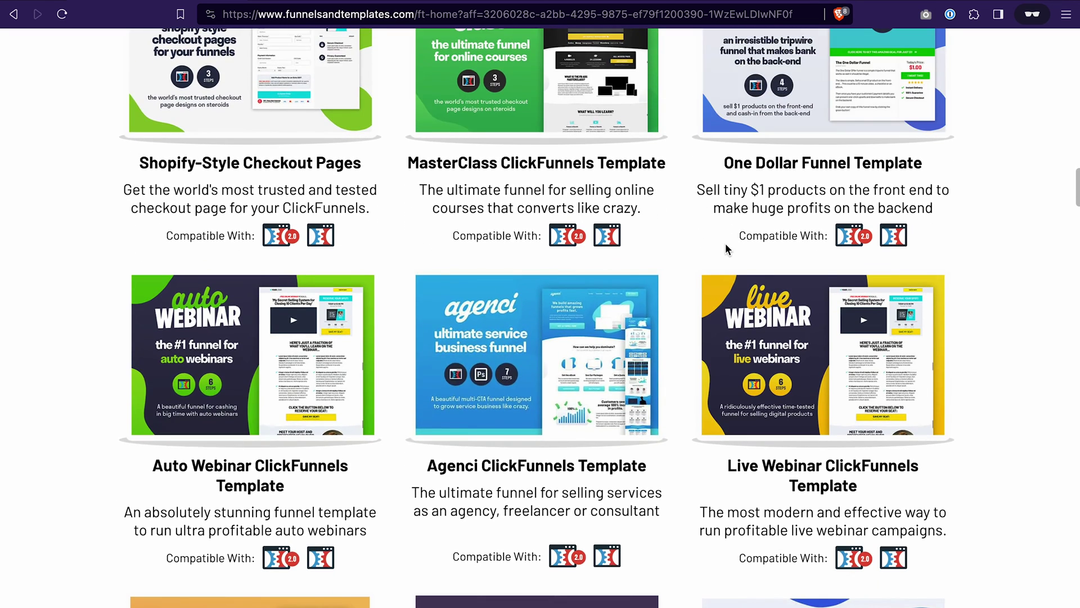
scroll(725, 248, down, 3)
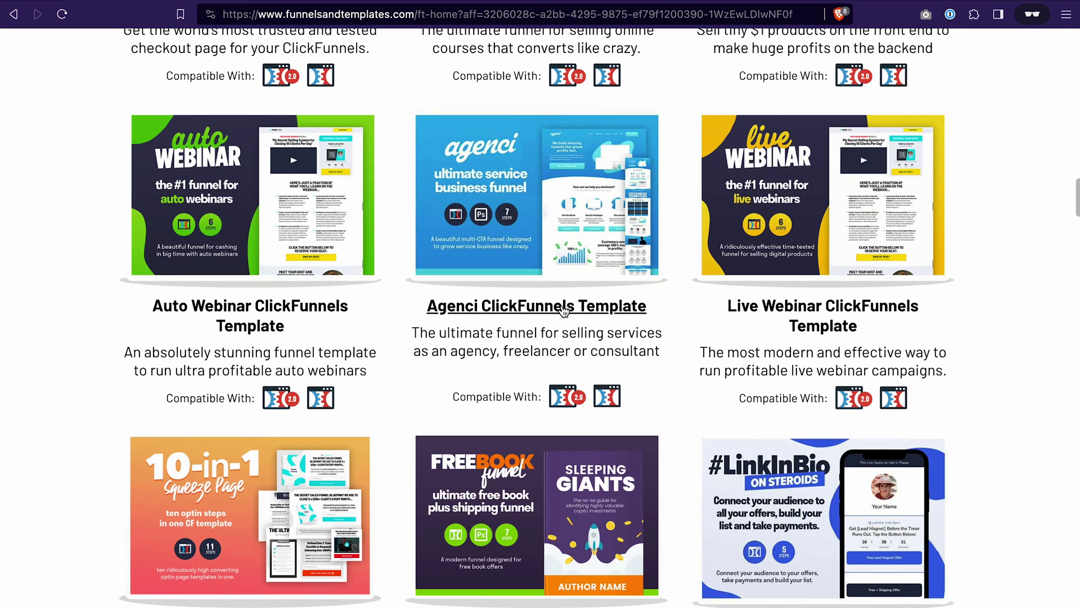
click(564, 311)
Review Agenci's features, funnel strategy and screenshots, reaching the $1 checkout with coupon FUNNELS23
scroll(579, 424, down, 9)
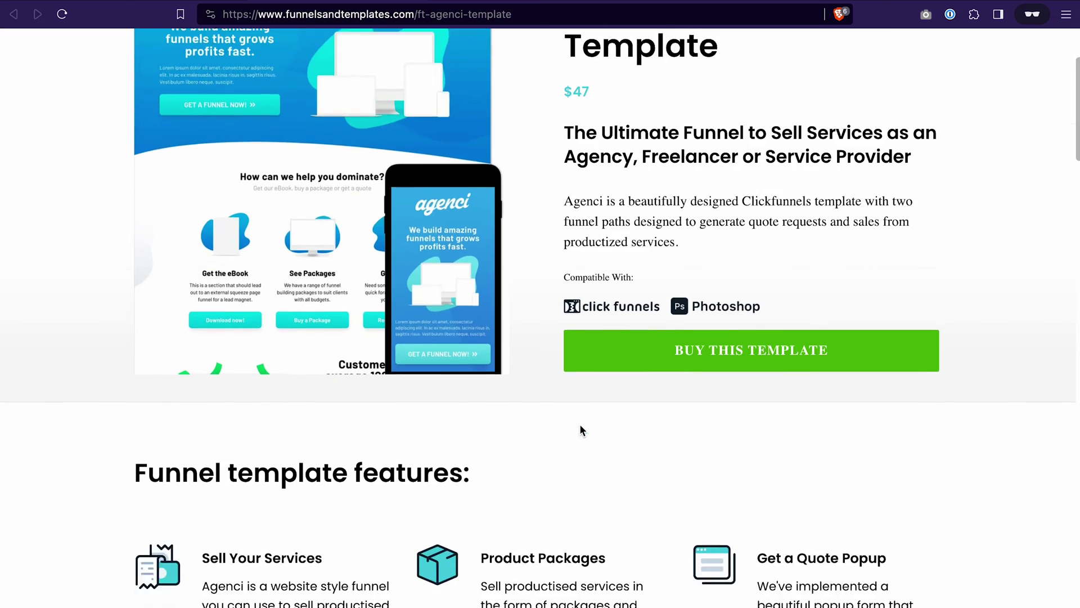
scroll(580, 425, down, 10)
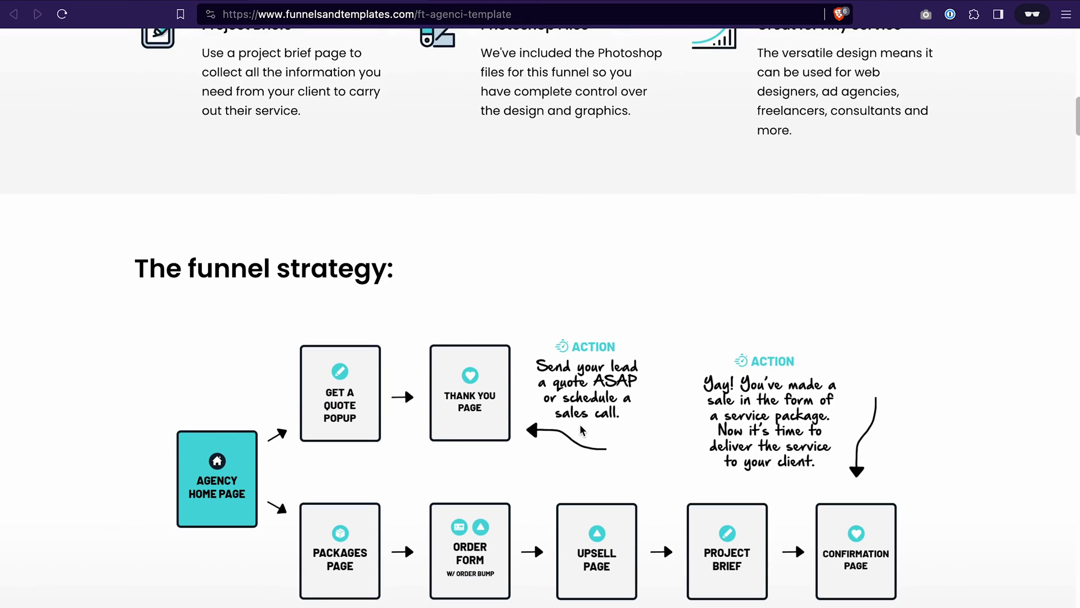
scroll(350, 567, down, 10)
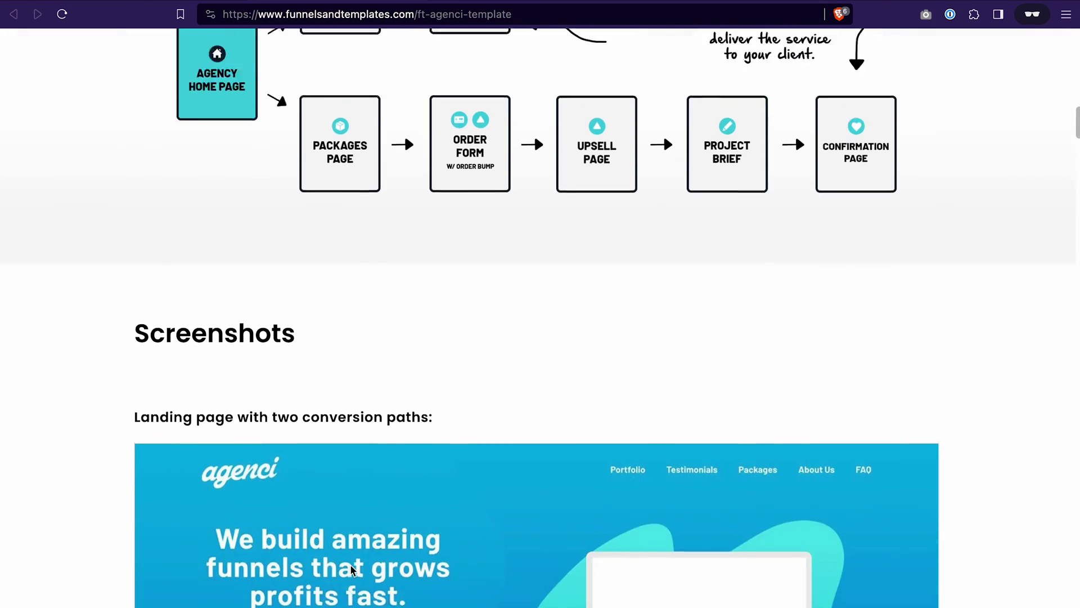
scroll(351, 566, down, 5)
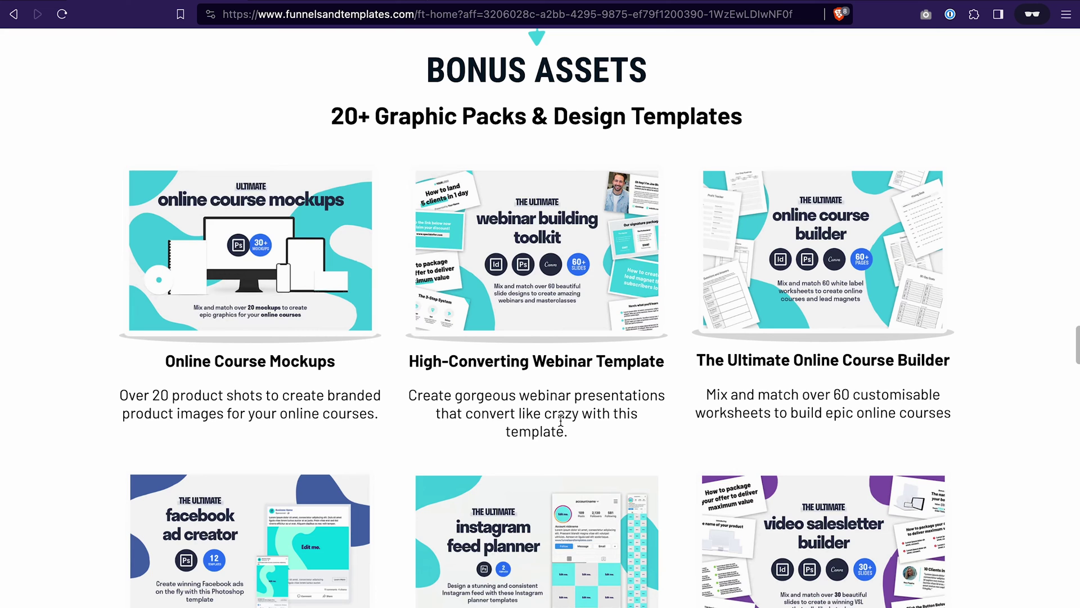
scroll(647, 337, up, 15)
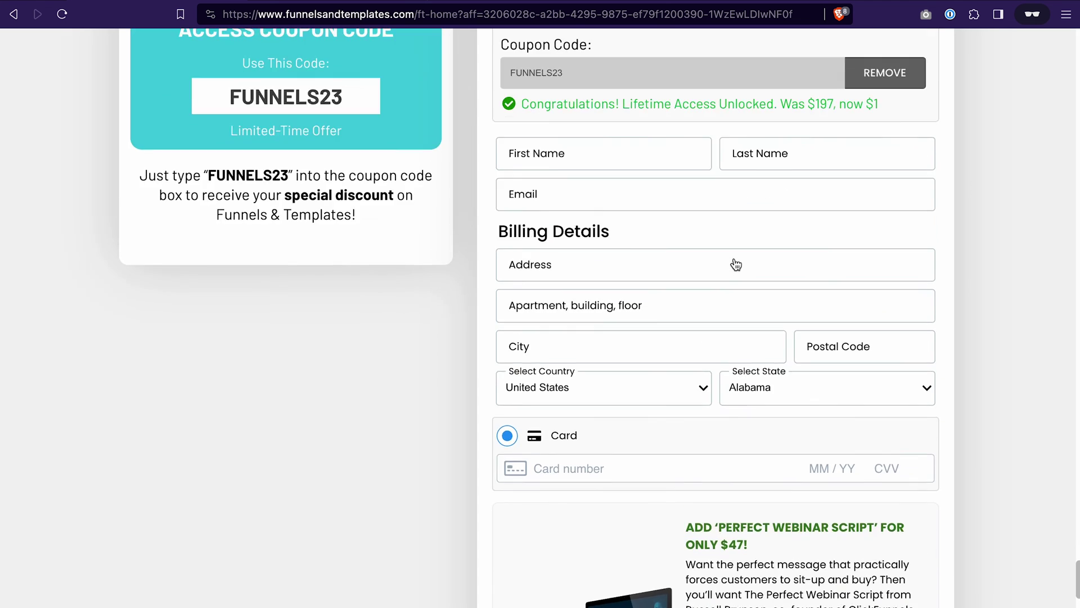